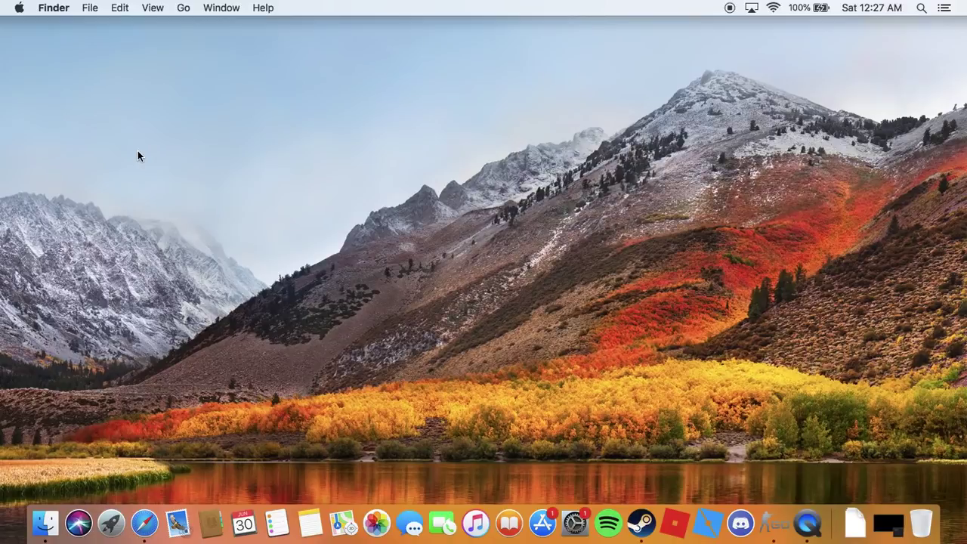
# Bring up the Steam library, view Counter-Strike: Global Offensive's options, then close Steam.
pyautogui.click(640, 523)
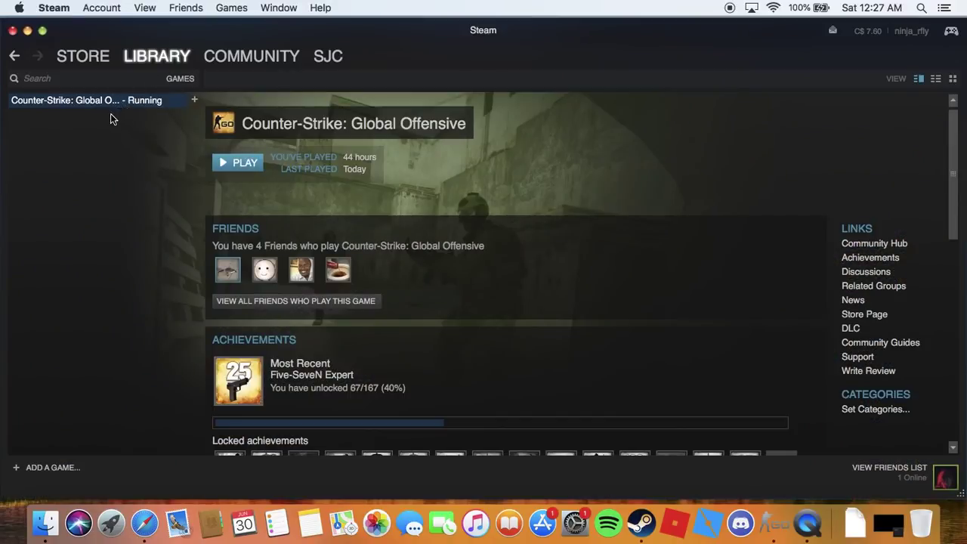
pyautogui.rightClick(106, 101)
pyautogui.click(12, 30)
pyautogui.click(66, 76)
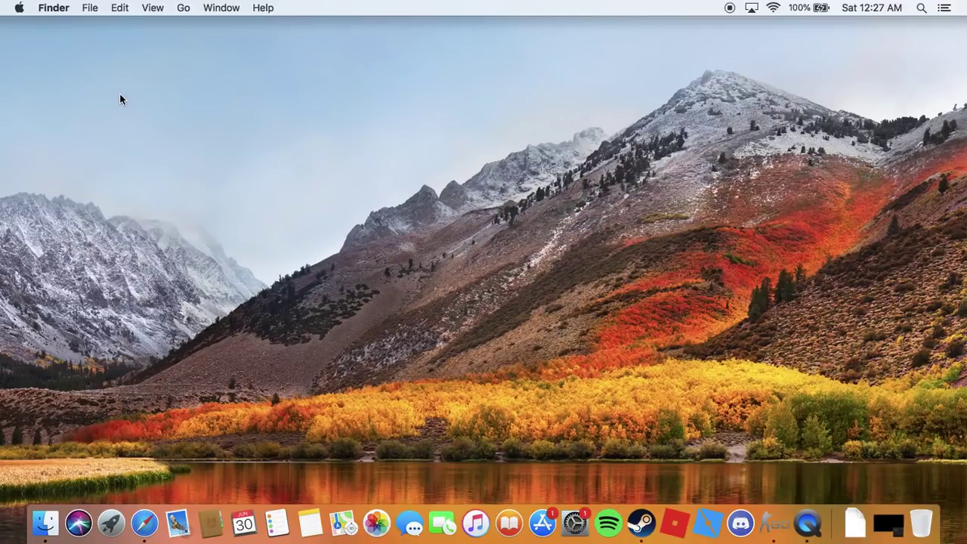
pyautogui.click(641, 523)
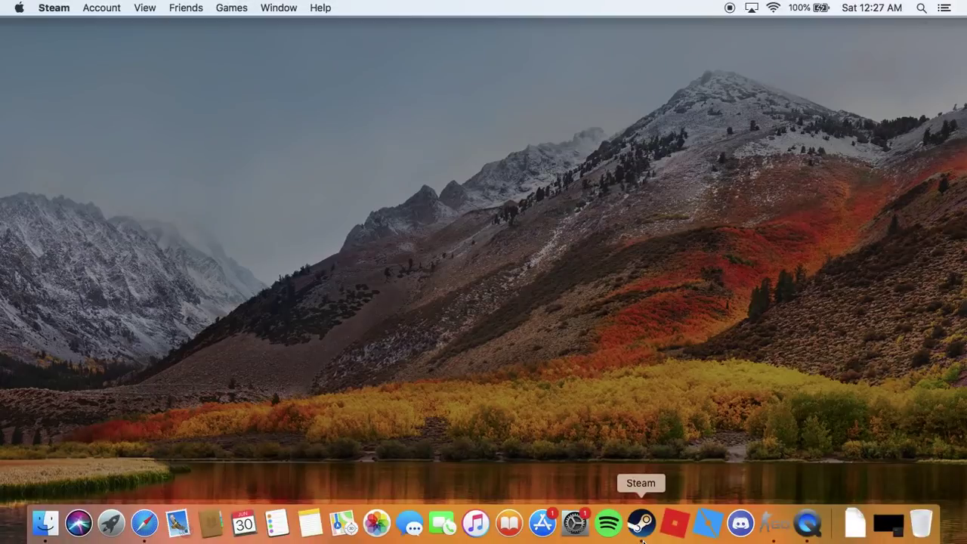
pyautogui.click(11, 31)
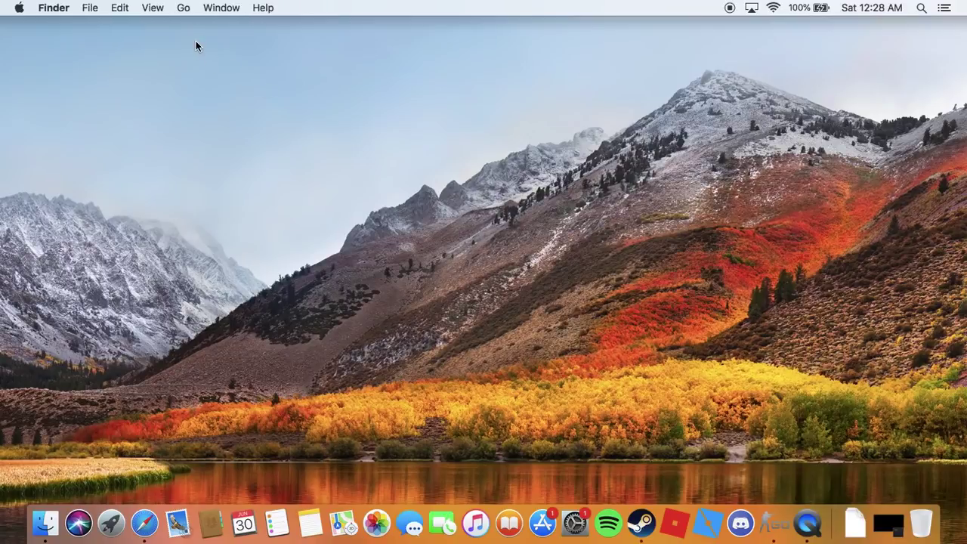
# Review the About This Mac details, including the model year and disk storage usage.
pyautogui.click(18, 8)
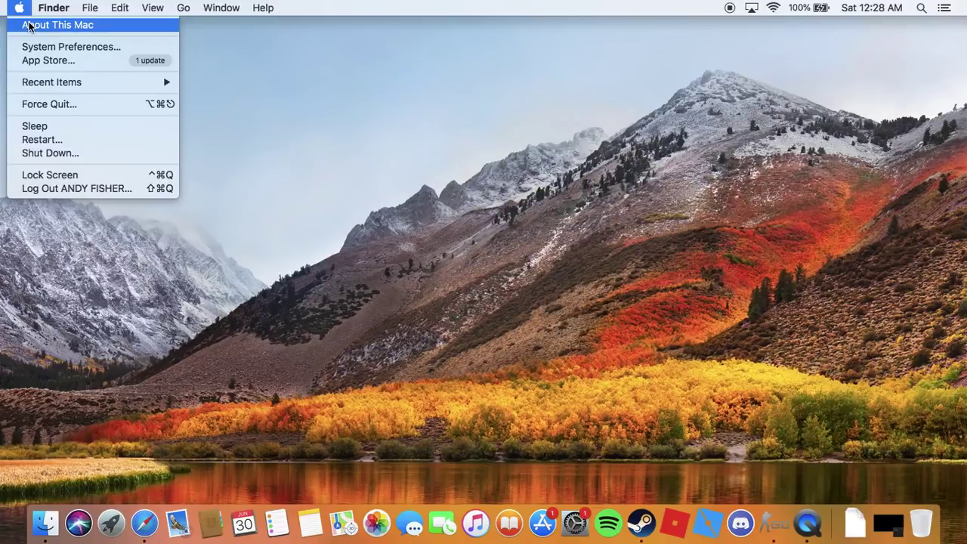
pyautogui.click(29, 26)
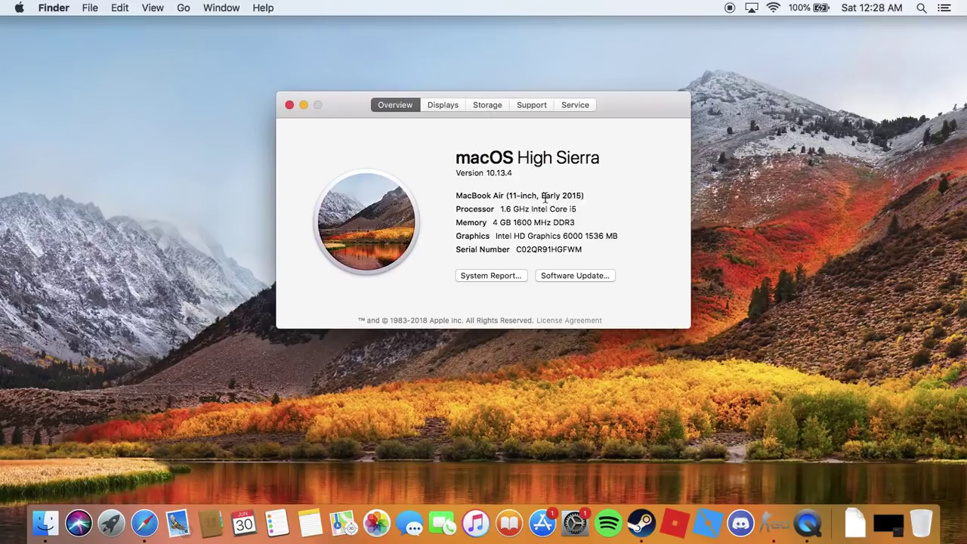
pyautogui.moveTo(542, 197); pyautogui.dragTo(600, 195)
pyautogui.click(551, 215)
pyautogui.click(489, 107)
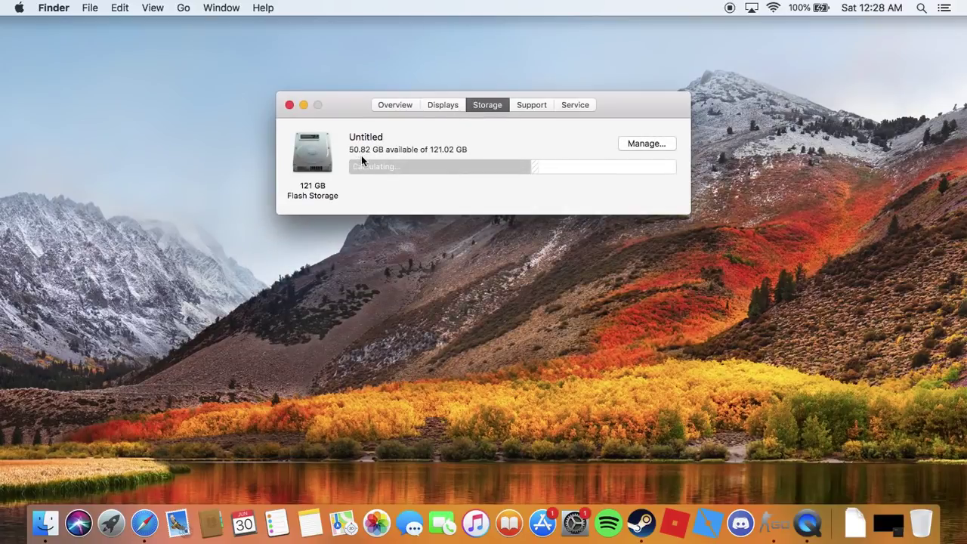
pyautogui.click(290, 105)
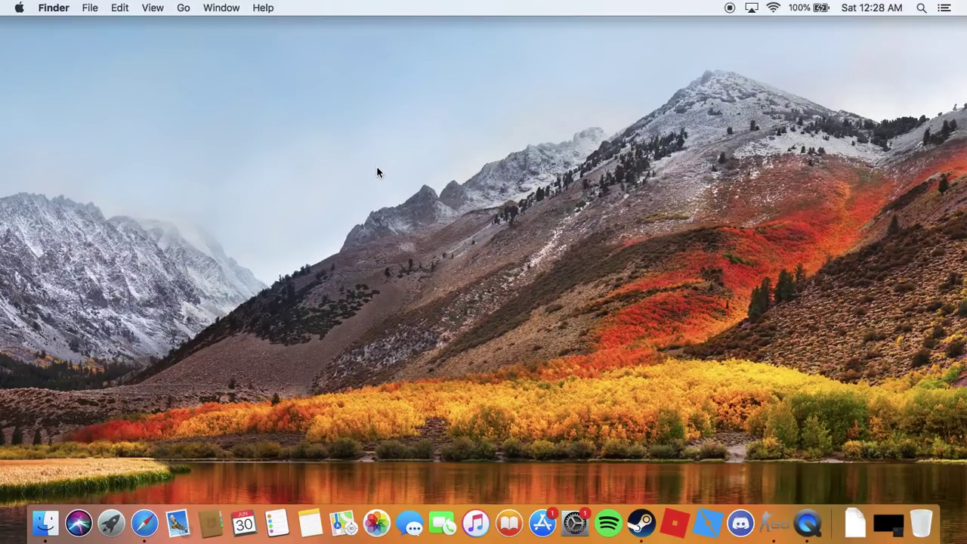
# Launch CS:GO and reassign the Toggle Console key in Keyboard / Mouse settings.
pyautogui.click(774, 523)
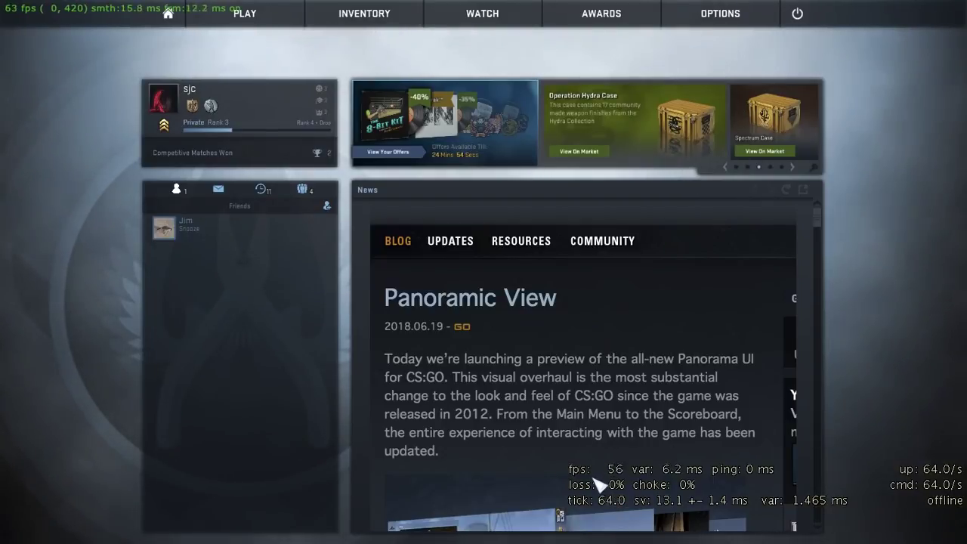
pyautogui.click(695, 15)
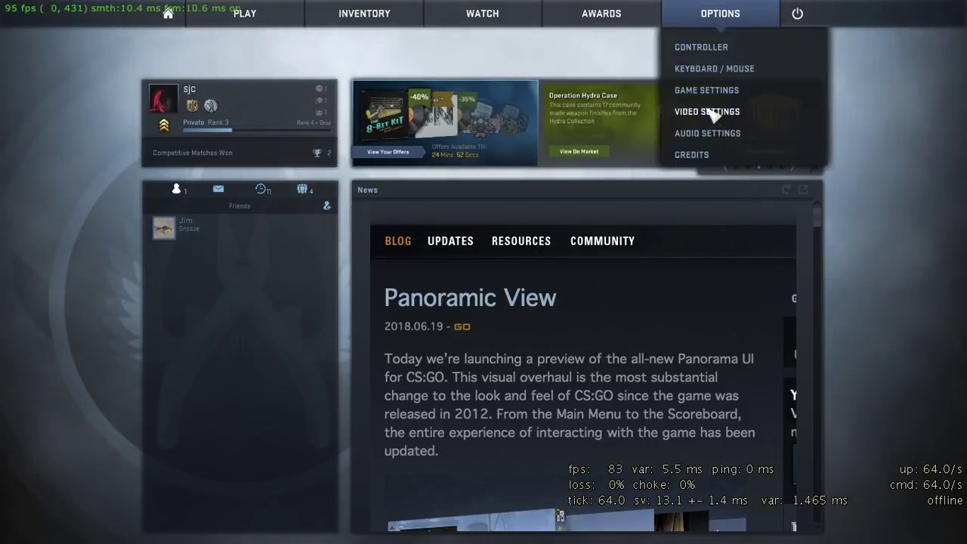
pyautogui.click(706, 79)
pyautogui.scroll(-9, 464, 396)
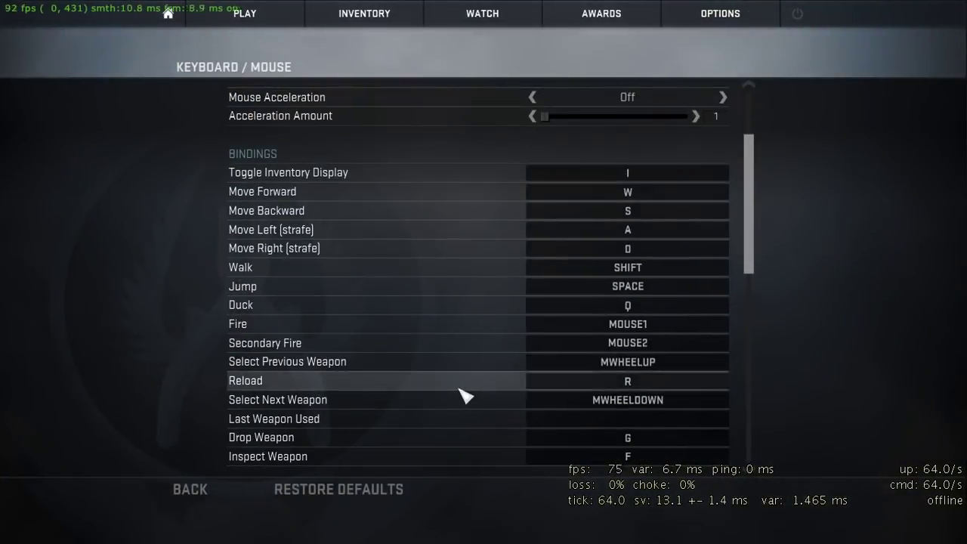
pyautogui.scroll(-2, 464, 398)
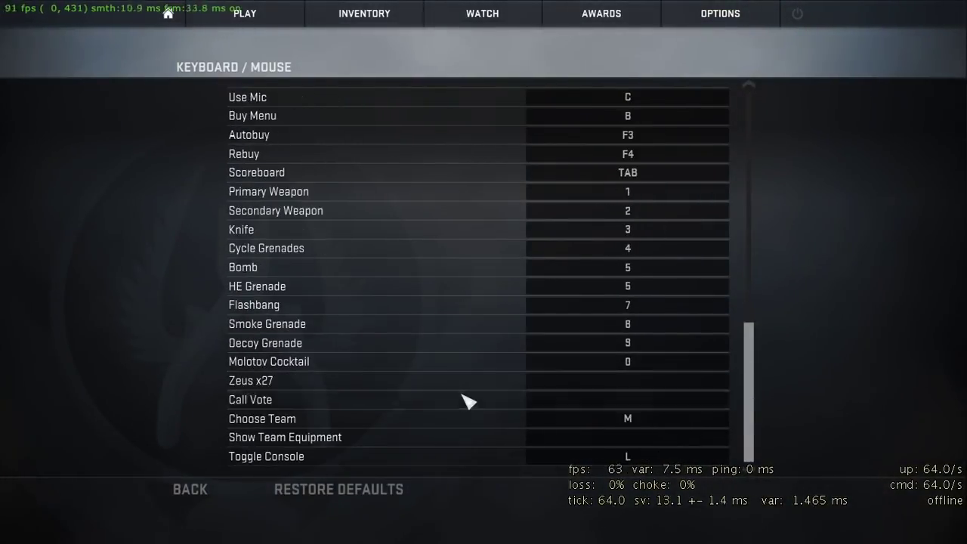
pyautogui.doubleClick(578, 457)
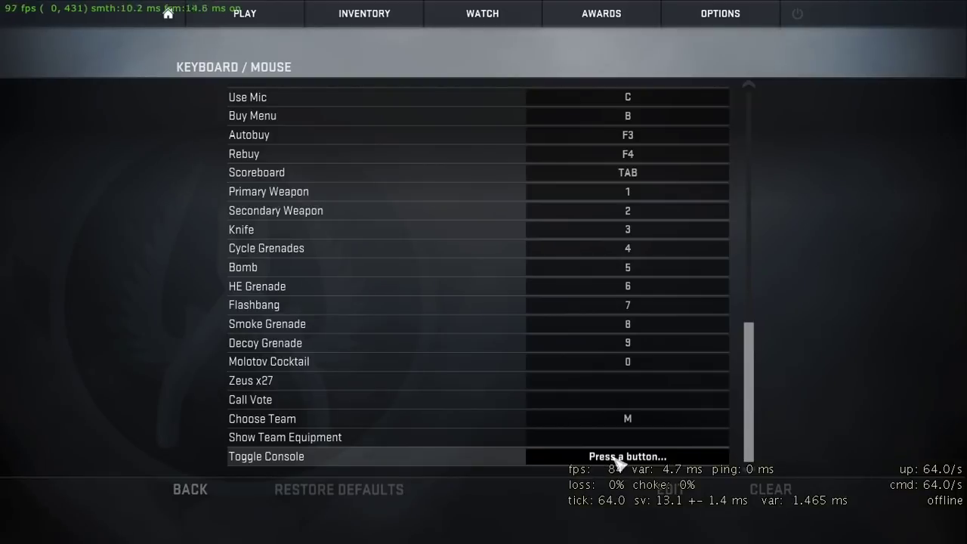
pyautogui.press('`')
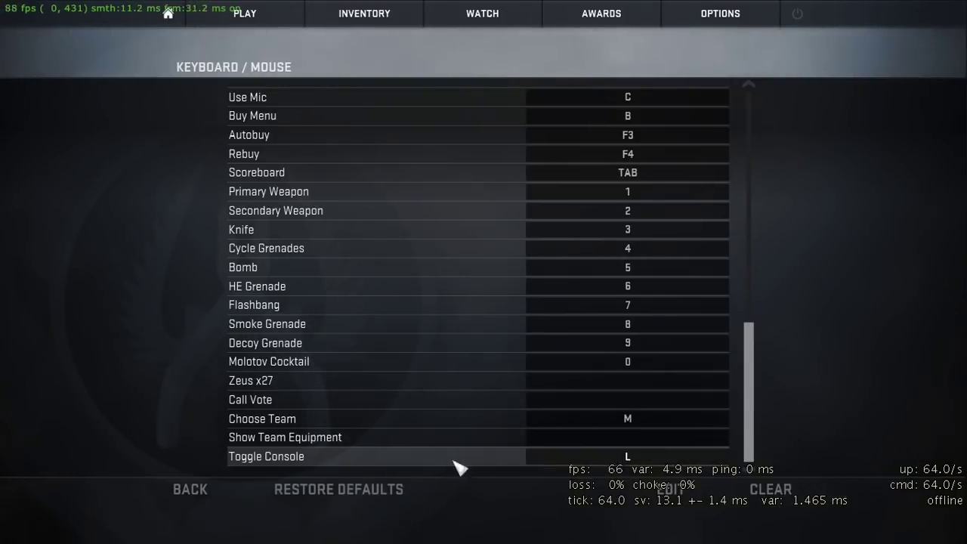
pyautogui.click(190, 489)
pyautogui.moveTo(710, 16)
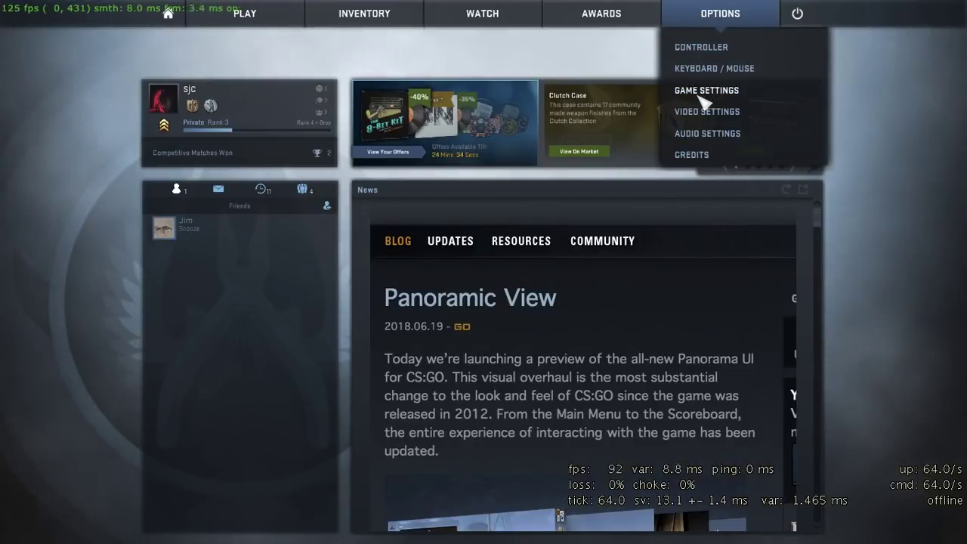
pyautogui.click(702, 92)
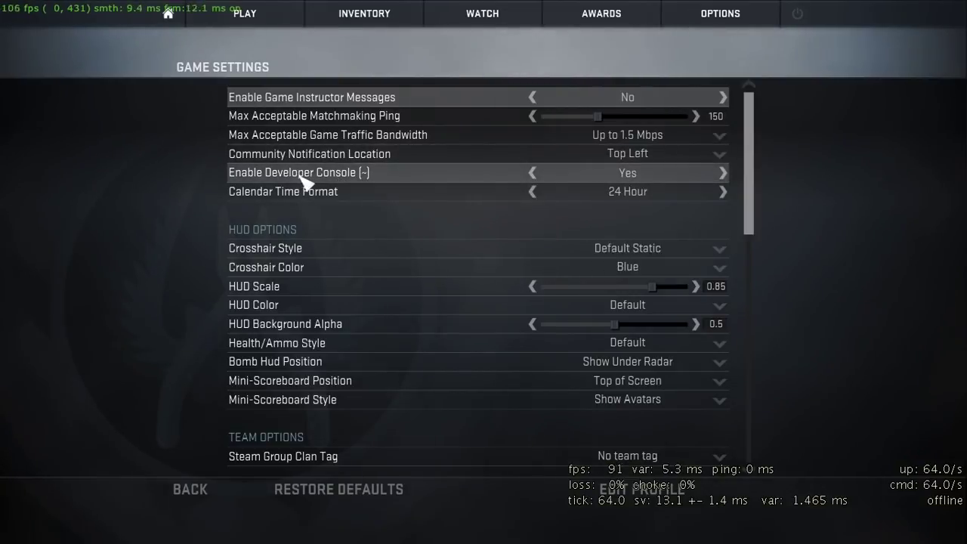
pyautogui.click(532, 174)
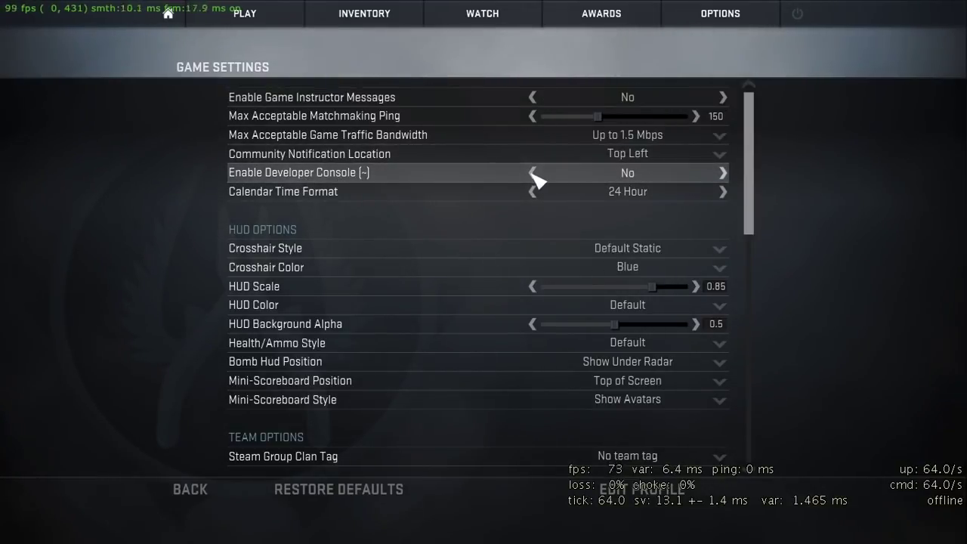
pyautogui.click(535, 174)
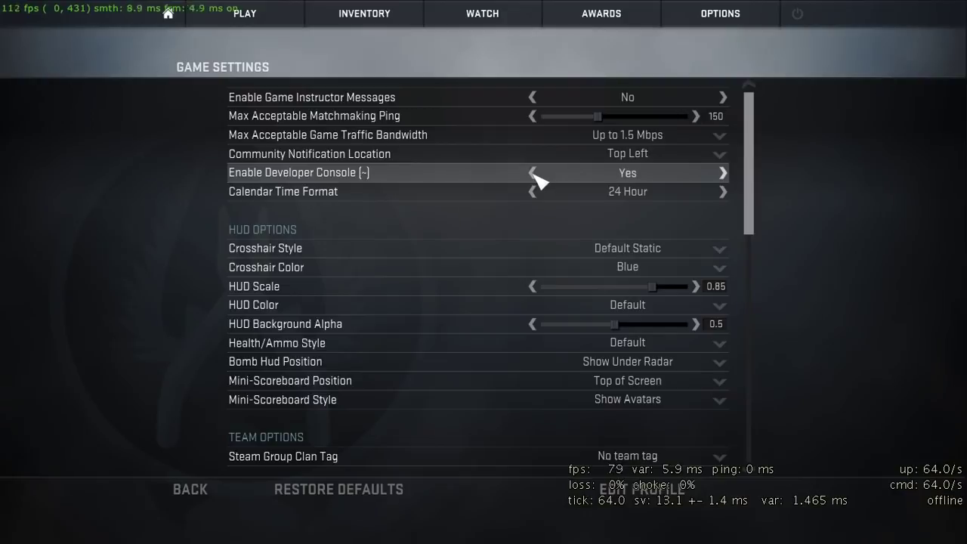
pyautogui.click(190, 489)
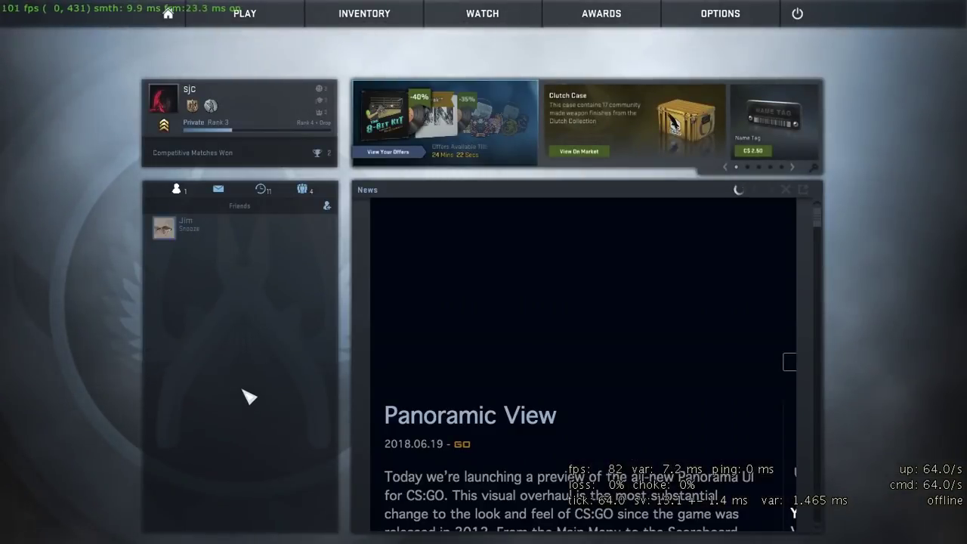
# Hide the network graph by running net_graph 0 in the developer console.
pyautogui.press('`')
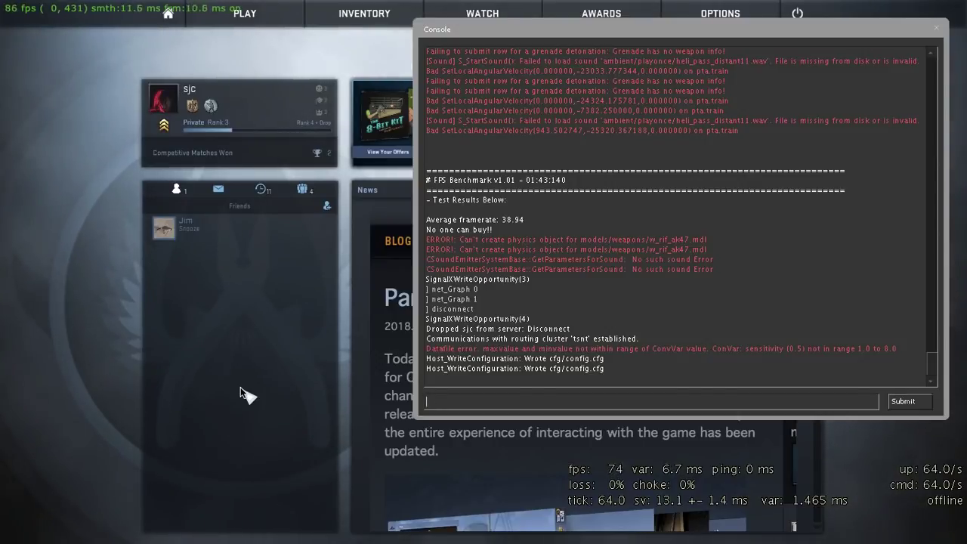
pyautogui.write('net_')
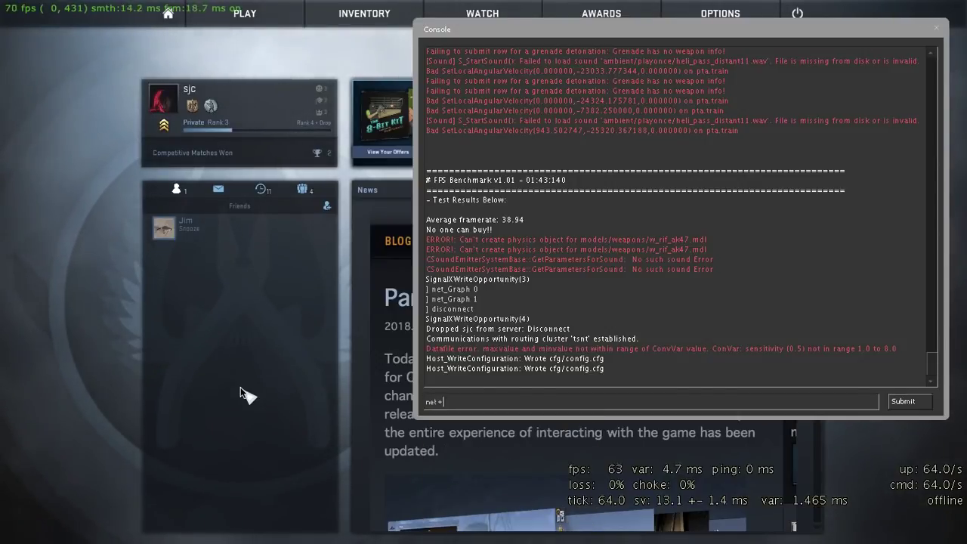
pyautogui.write('gra')
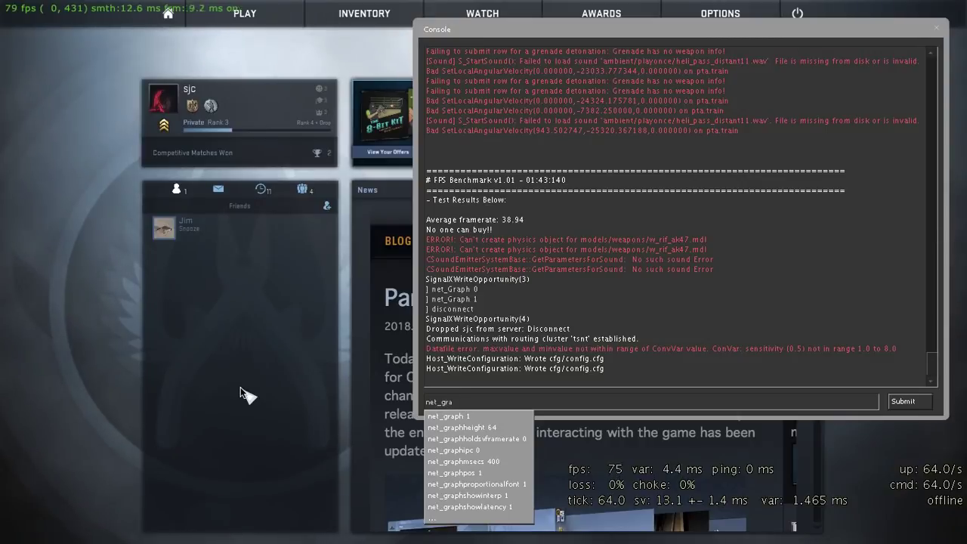
pyautogui.write('ph 0')
pyautogui.press('Return')
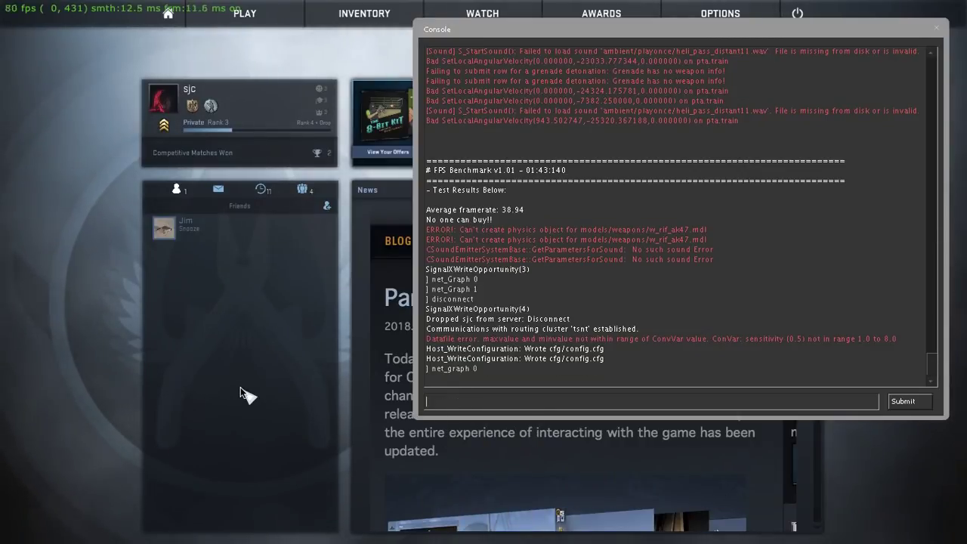
pyautogui.press('Escape')
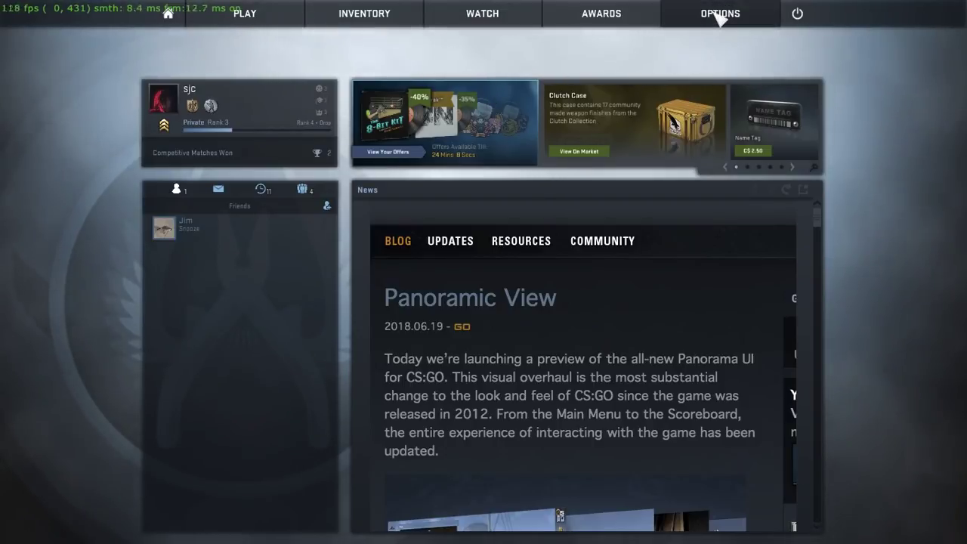
# Turn the network graph back on with net_graph 1 and go to Video Settings.
pyautogui.press('`')
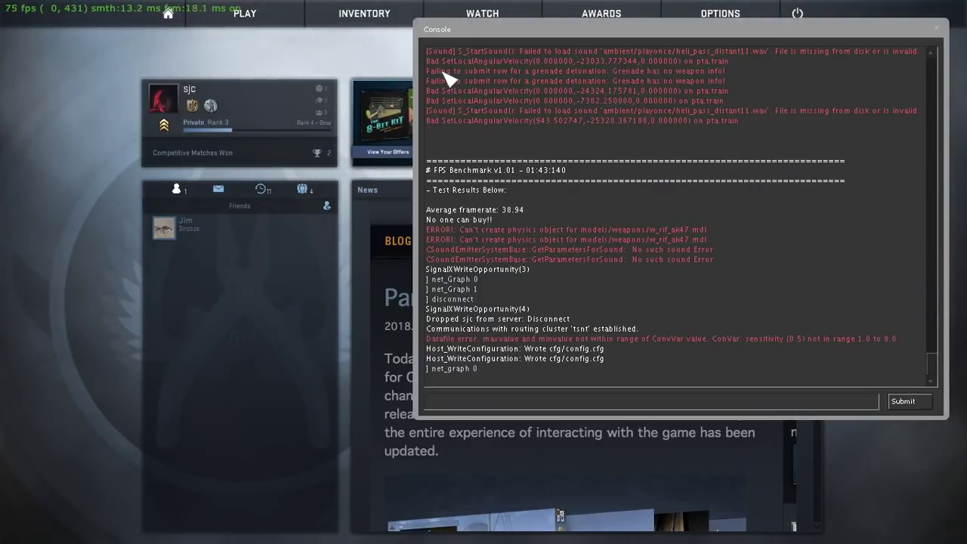
pyautogui.write('net_grap')
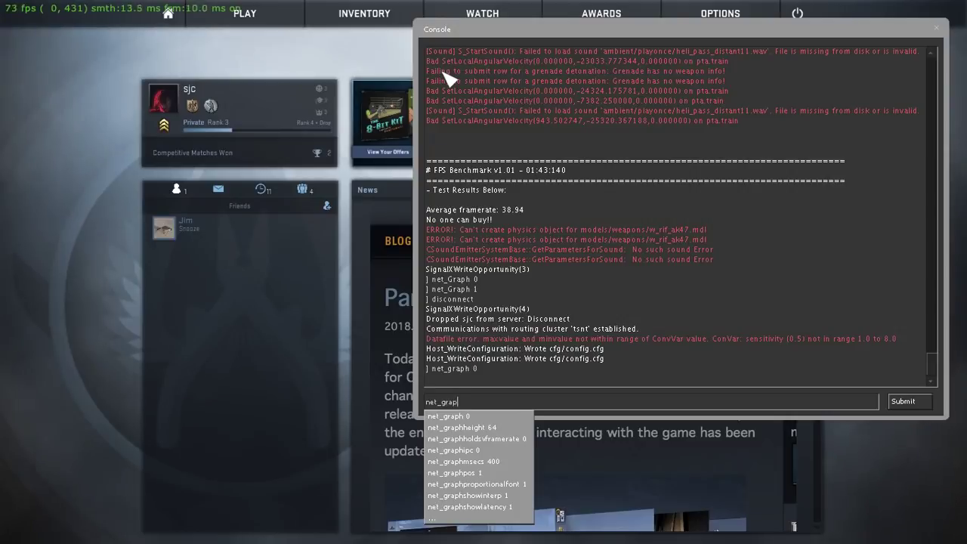
pyautogui.write('h 1')
pyautogui.press('Return')
pyautogui.press('`')
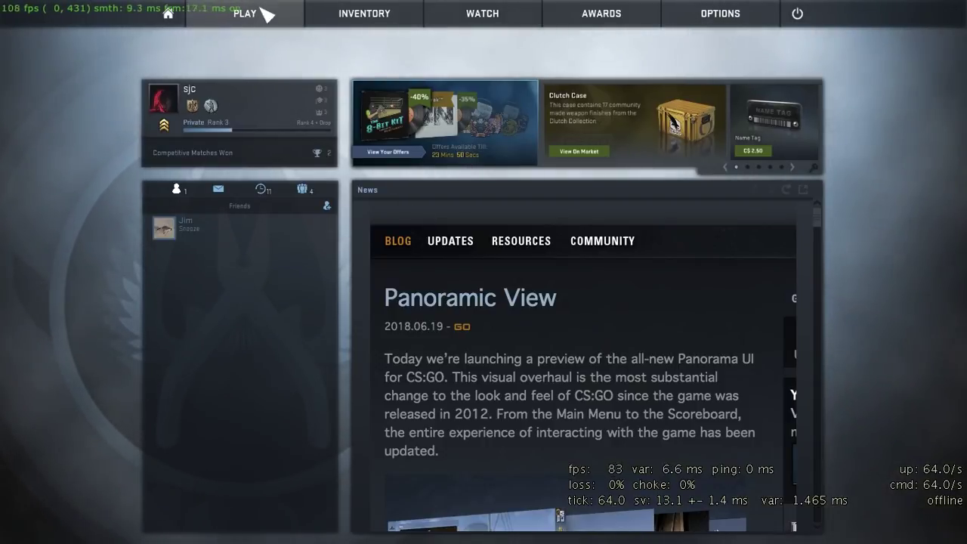
pyautogui.click(684, 16)
pyautogui.click(691, 112)
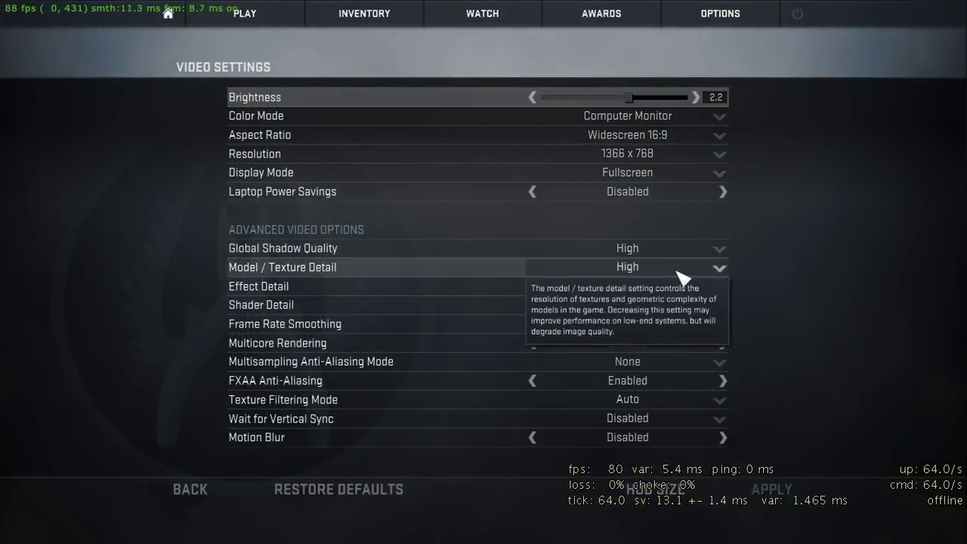
# Set Global Shadow Quality to Very Low and Model/Texture, Effect and Shader Detail to Low.
pyautogui.click(663, 253)
pyautogui.click(659, 270)
pyautogui.click(722, 271)
pyautogui.click(684, 286)
pyautogui.click(676, 290)
pyautogui.click(677, 306)
pyautogui.click(662, 306)
pyautogui.click(665, 325)
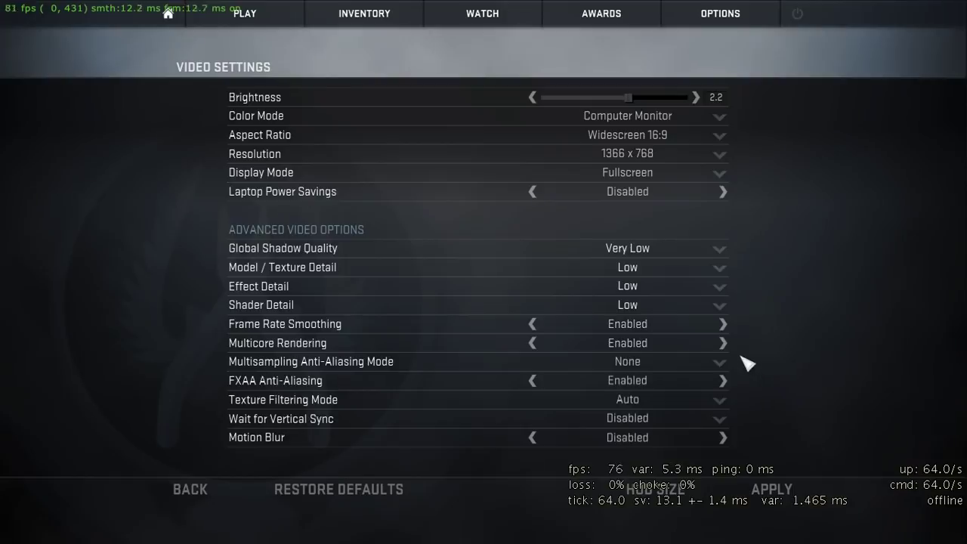
# Disable Frame Rate Smoothing, Multicore Rendering and FXAA, keeping texture filtering at Auto.
pyautogui.click(723, 324)
pyautogui.click(723, 343)
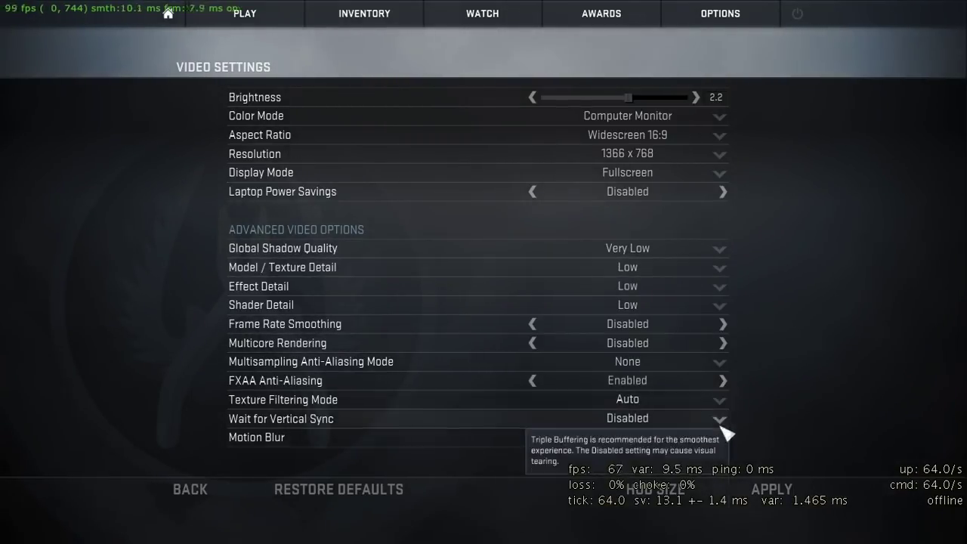
pyautogui.click(718, 401)
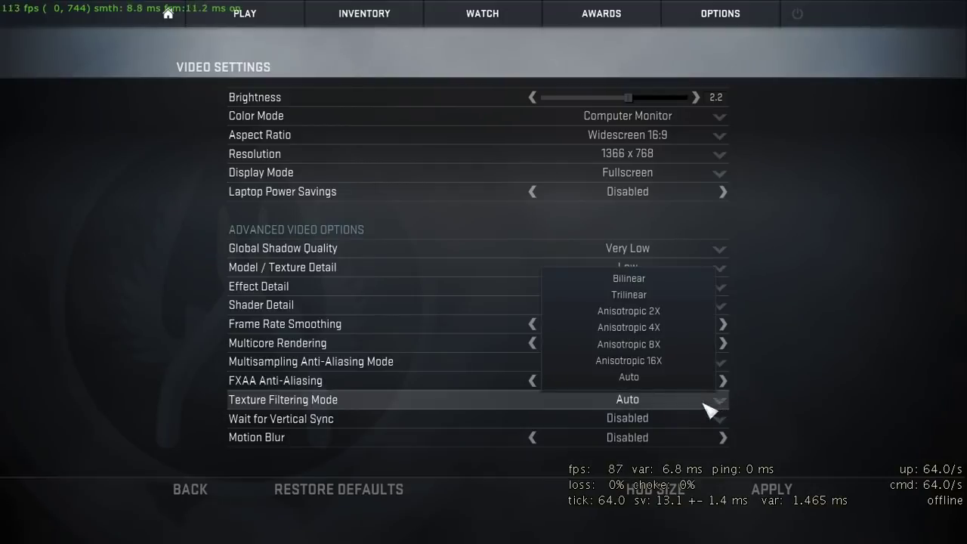
pyautogui.click(658, 378)
pyautogui.click(722, 382)
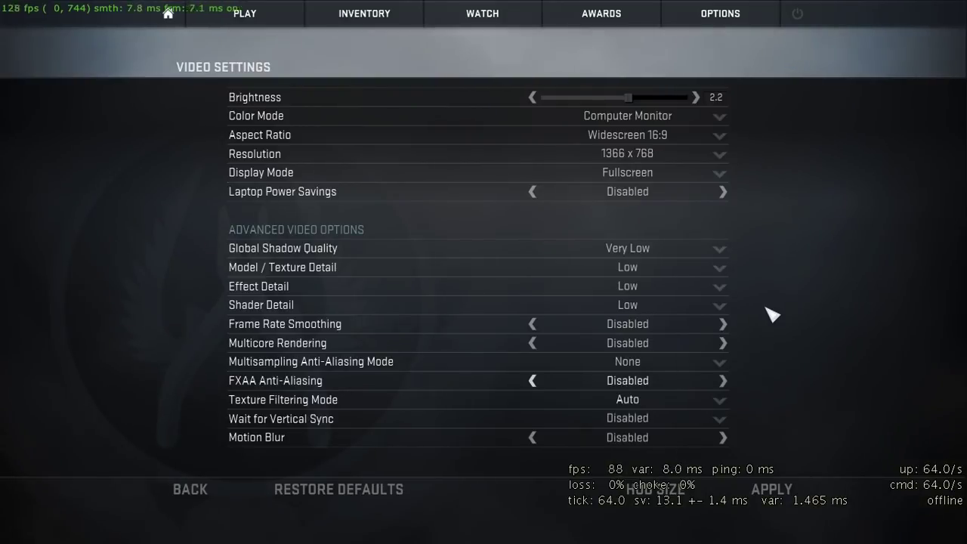
pyautogui.click(649, 142)
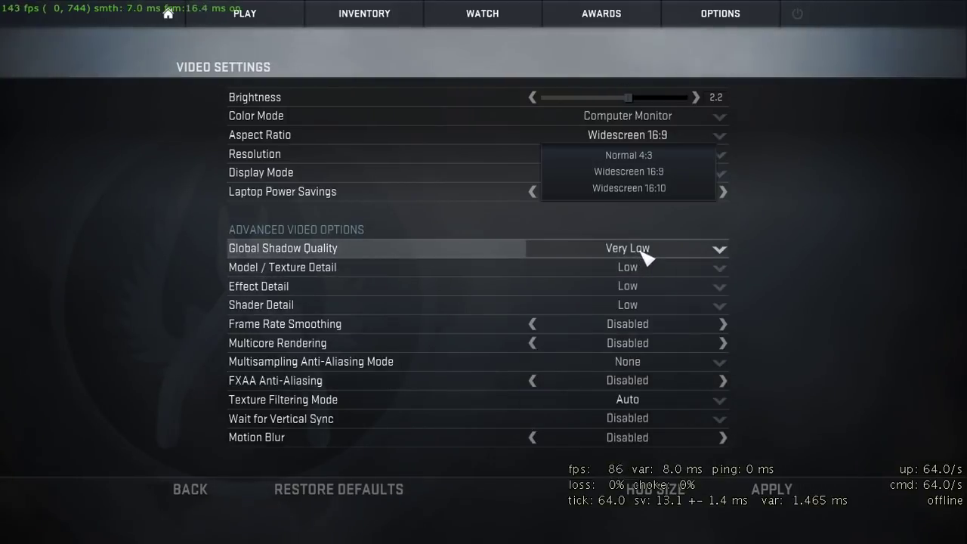
pyautogui.click(748, 225)
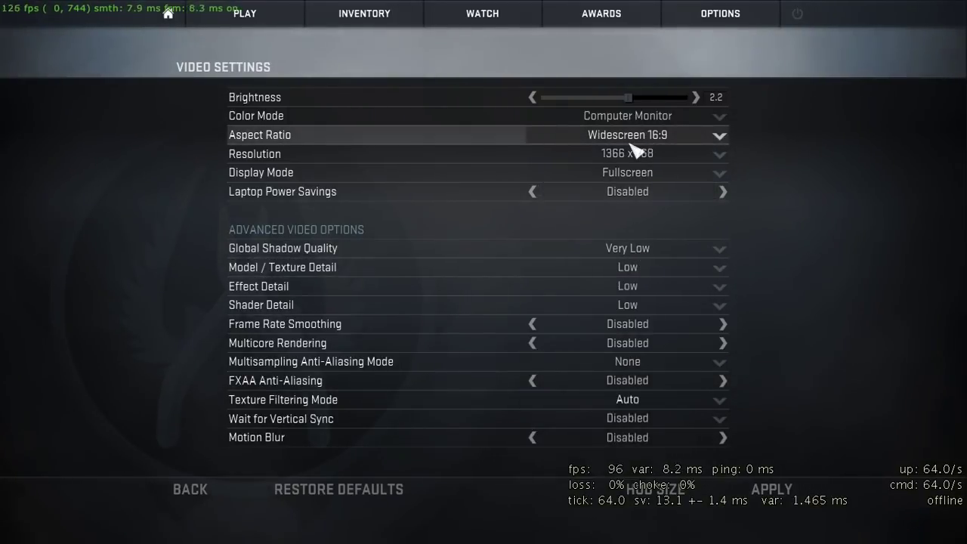
pyautogui.click(668, 140)
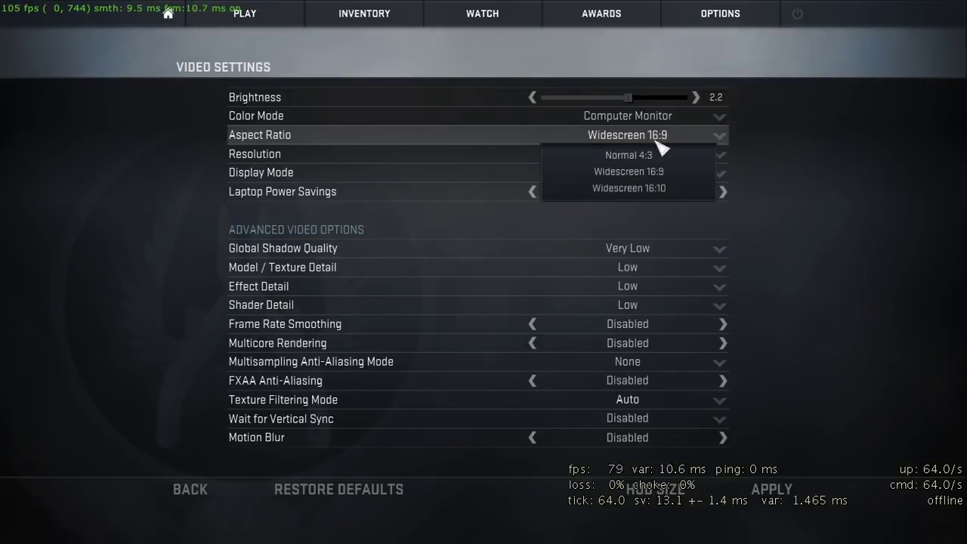
pyautogui.click(676, 137)
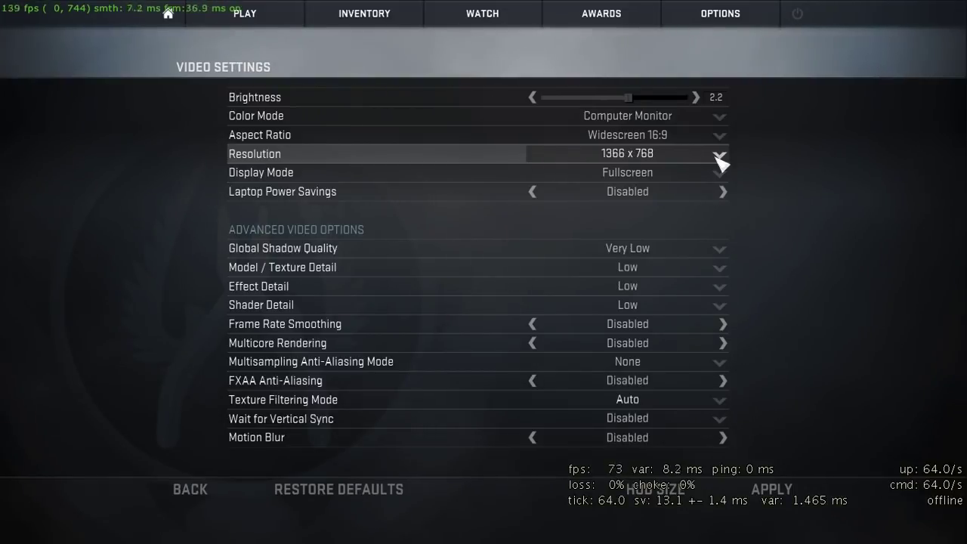
pyautogui.click(664, 155)
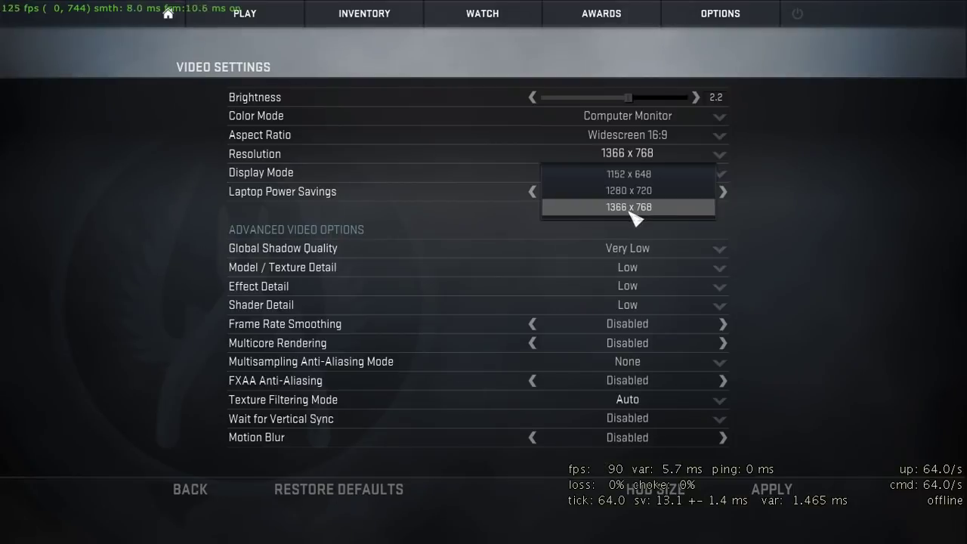
pyautogui.click(711, 135)
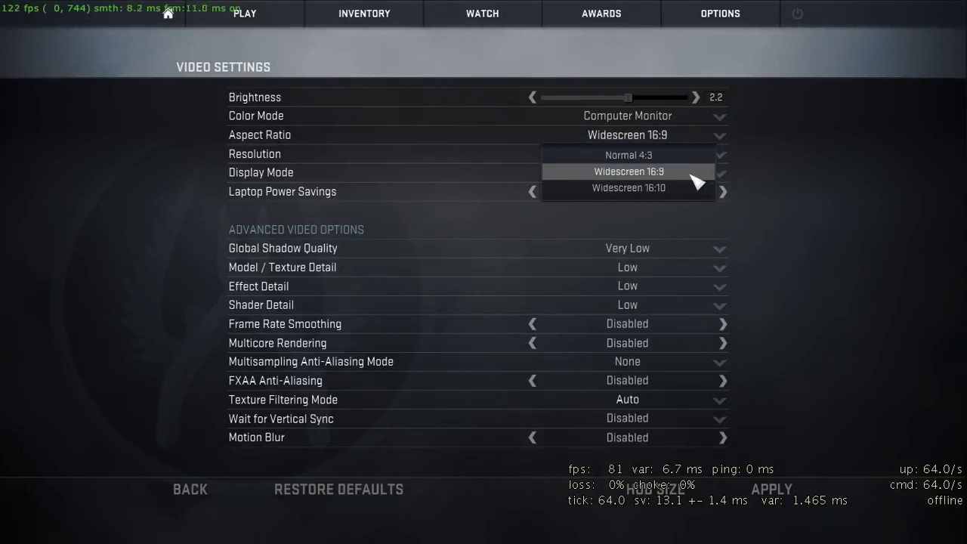
pyautogui.click(744, 172)
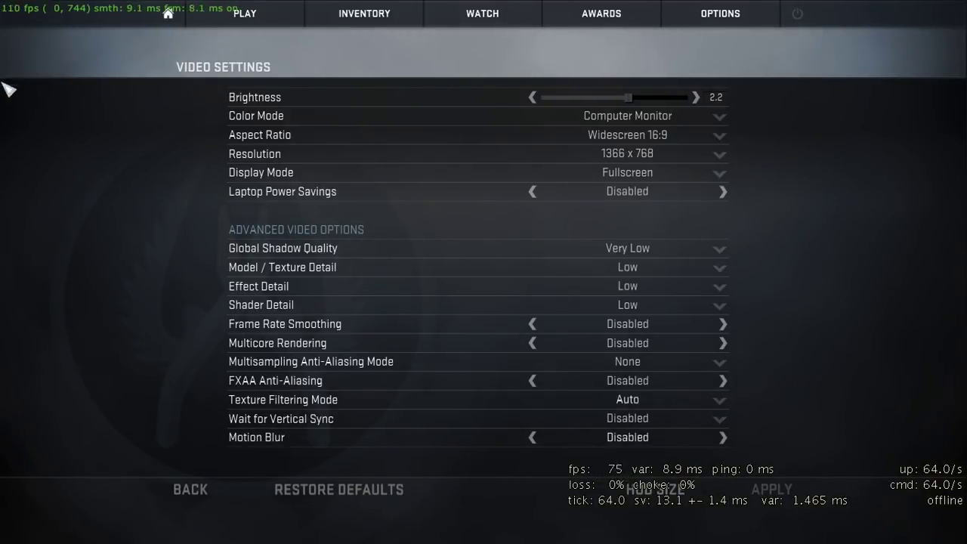
# Go to Offline With Bots, select Aim Botz - Training under Workshop, and summon the Steam overlay.
pyautogui.click(179, 488)
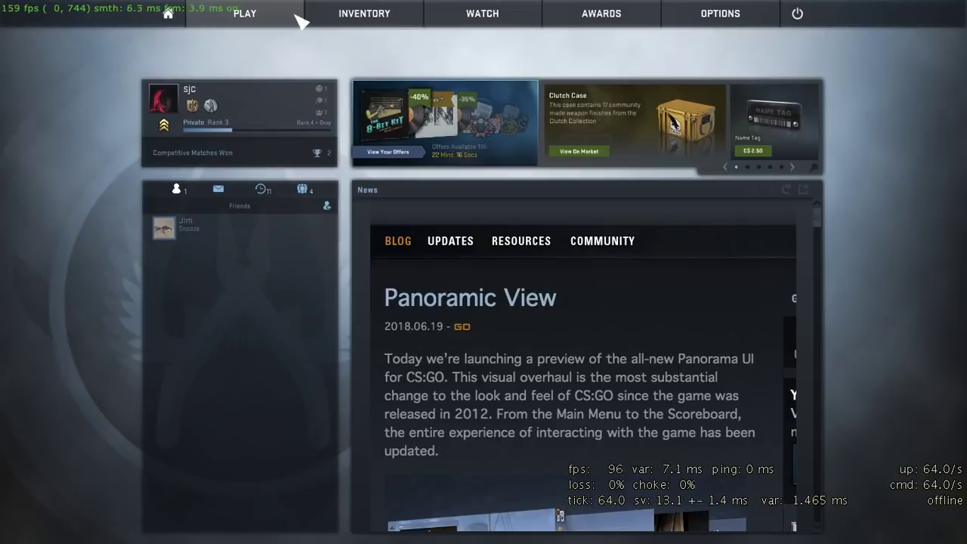
pyautogui.moveTo(296, 22)
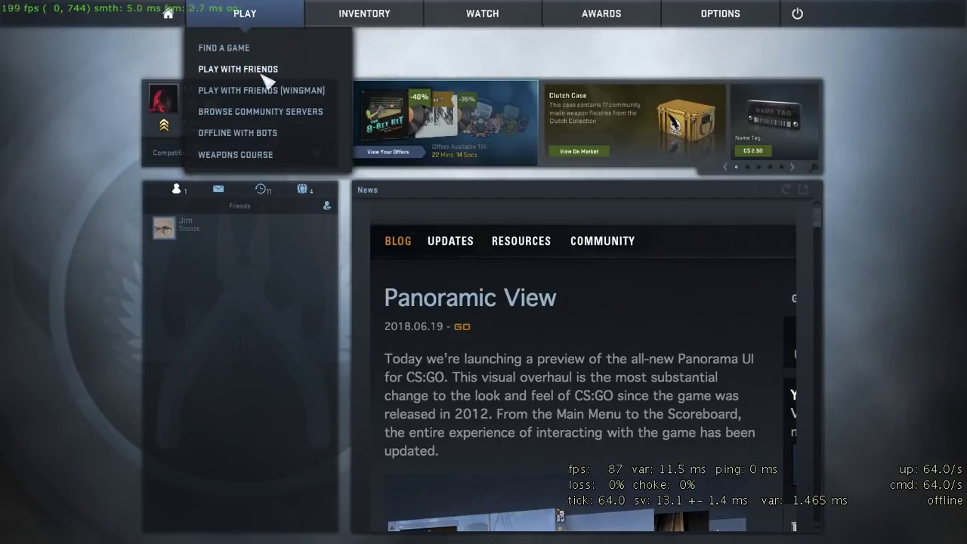
pyautogui.click(273, 136)
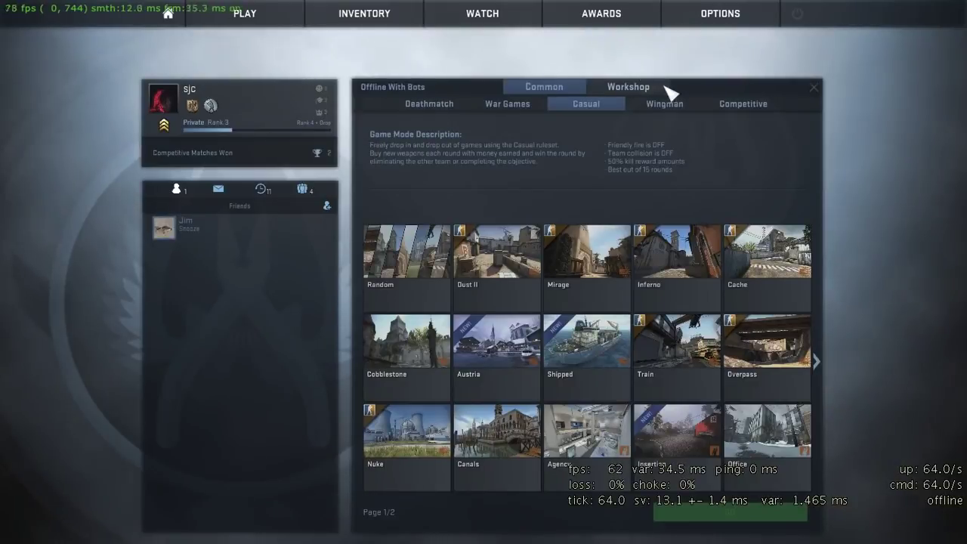
pyautogui.click(652, 89)
pyautogui.click(410, 276)
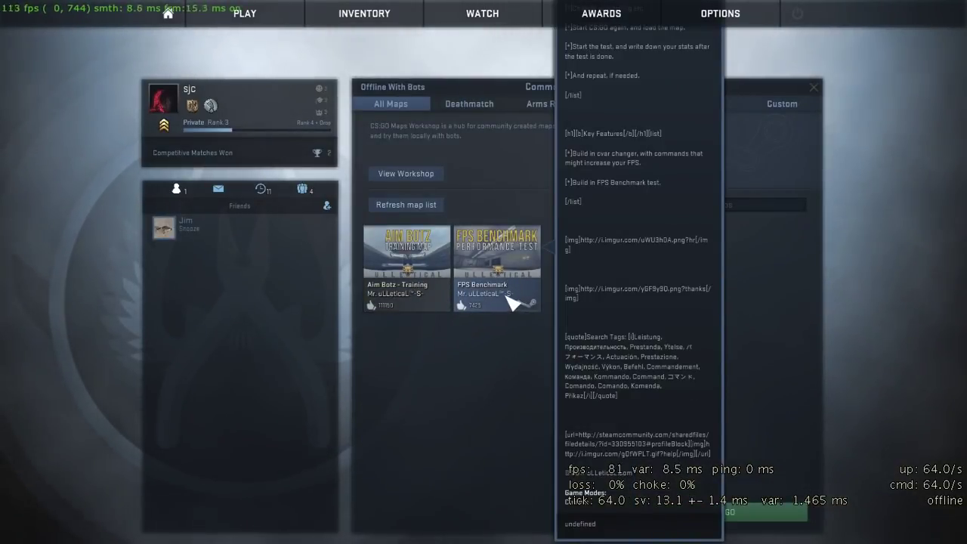
pyautogui.hotkey('shift', 'Tab')
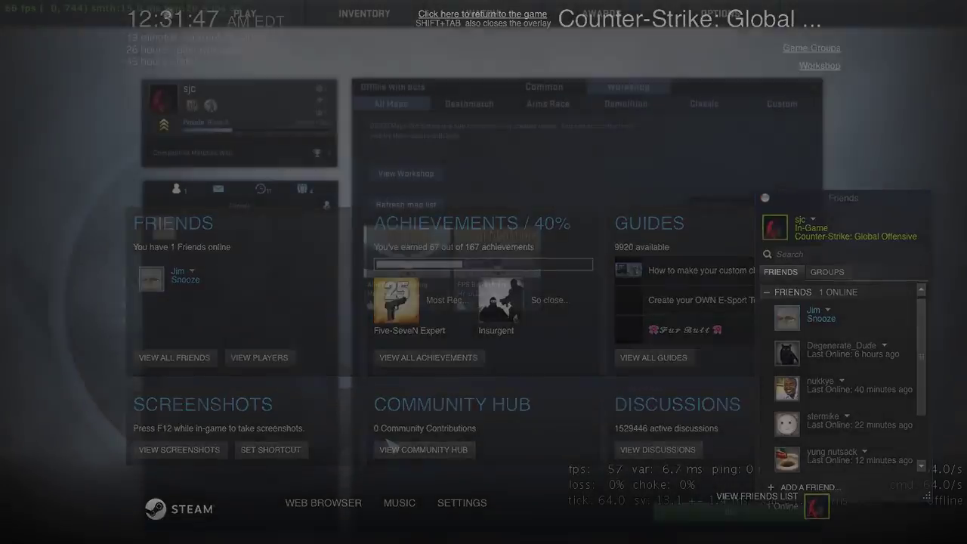
# Search Google for 'fps benchmark' in the overlay web browser, review results, then close the browser.
pyautogui.hotkey('shift', 'Tab')
pyautogui.hotkey('shift', 'Tab')
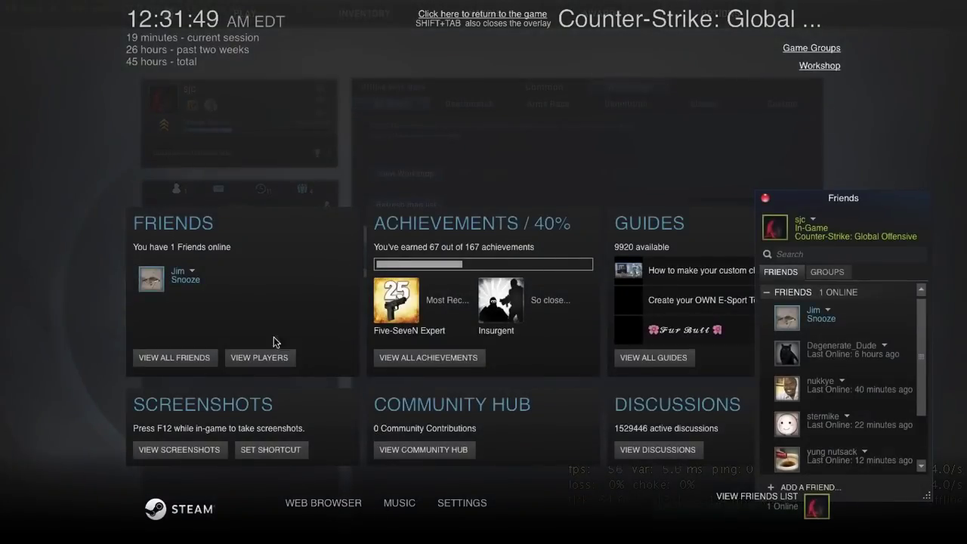
pyautogui.click(326, 503)
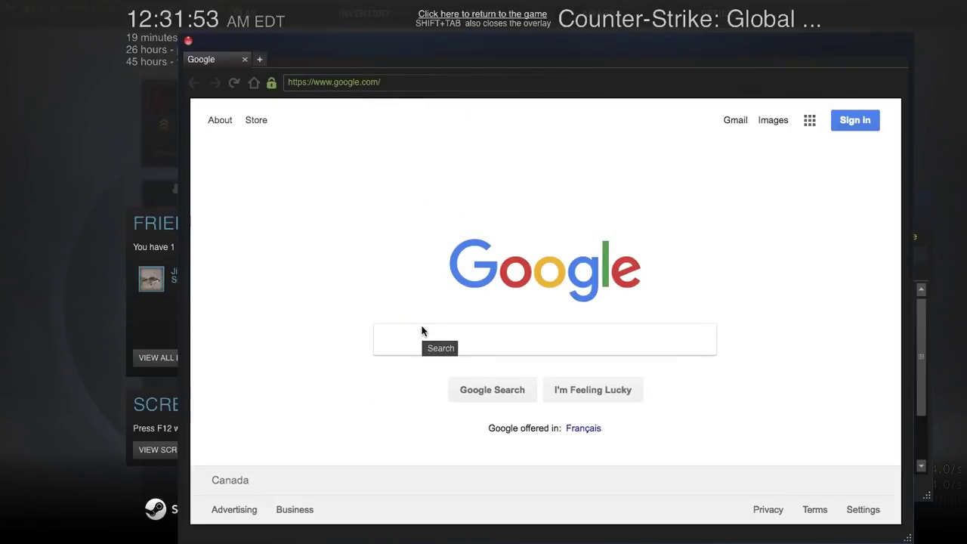
pyautogui.click(422, 329)
pyautogui.write('fps benchma')
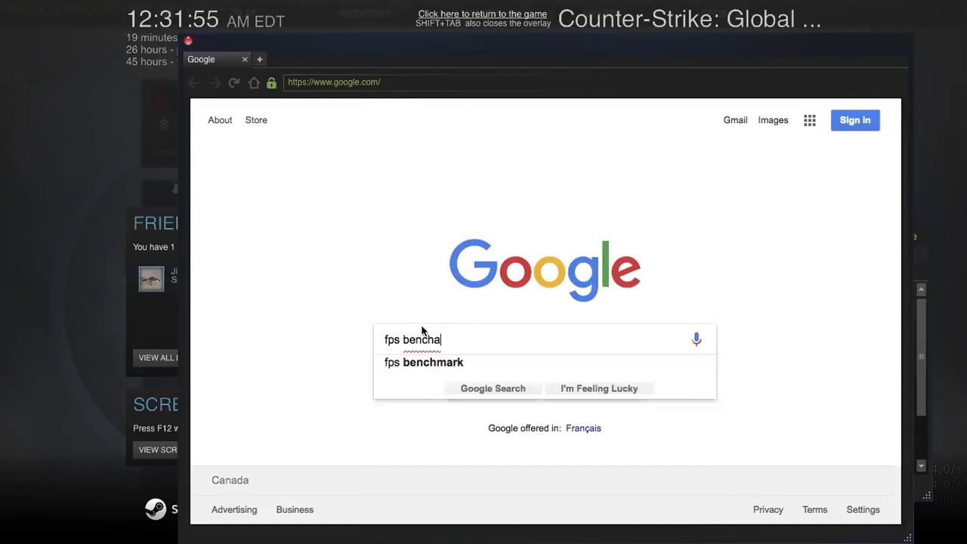
pyautogui.write('rk')
pyautogui.press('Return')
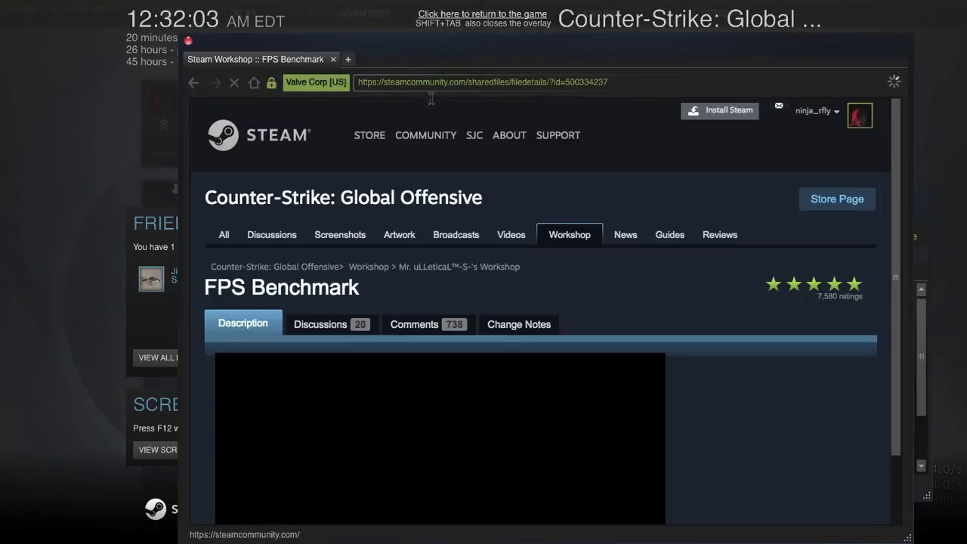
pyautogui.scroll(-3, 502, 253)
pyautogui.scroll(-3, 506, 255)
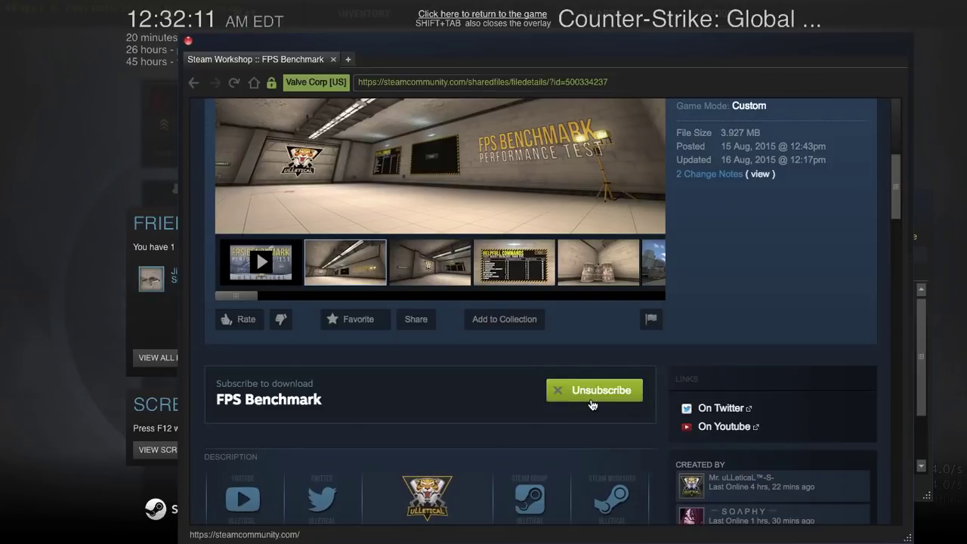
pyautogui.click(188, 41)
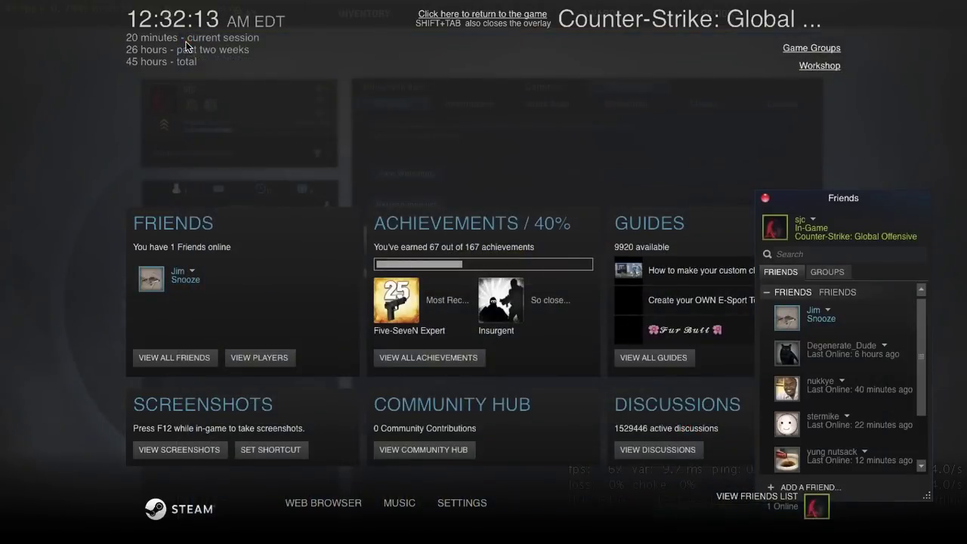
# Select the FPS Benchmark workshop map and start it offline with No Bots.
pyautogui.hotkey('shift', 'Tab')
pyautogui.moveTo(226, 23)
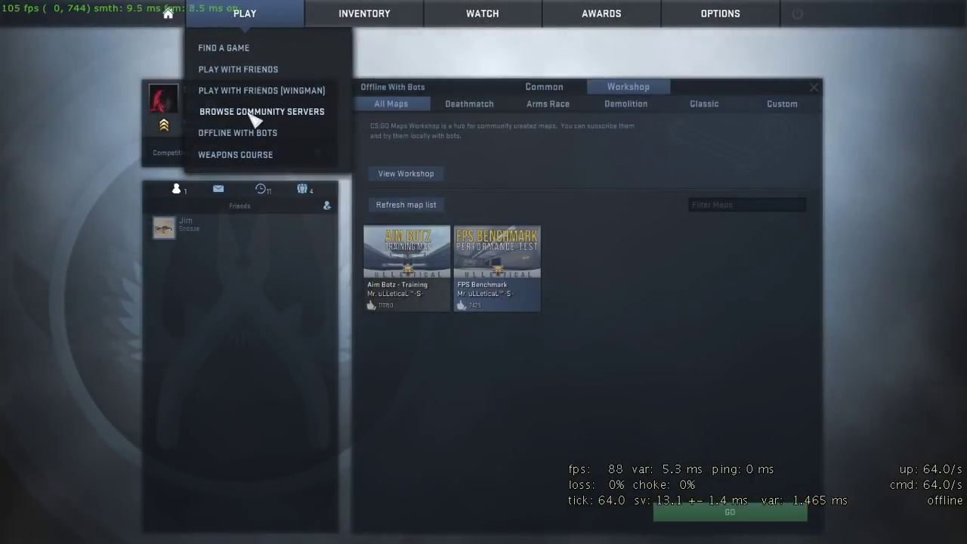
pyautogui.click(538, 87)
pyautogui.click(622, 86)
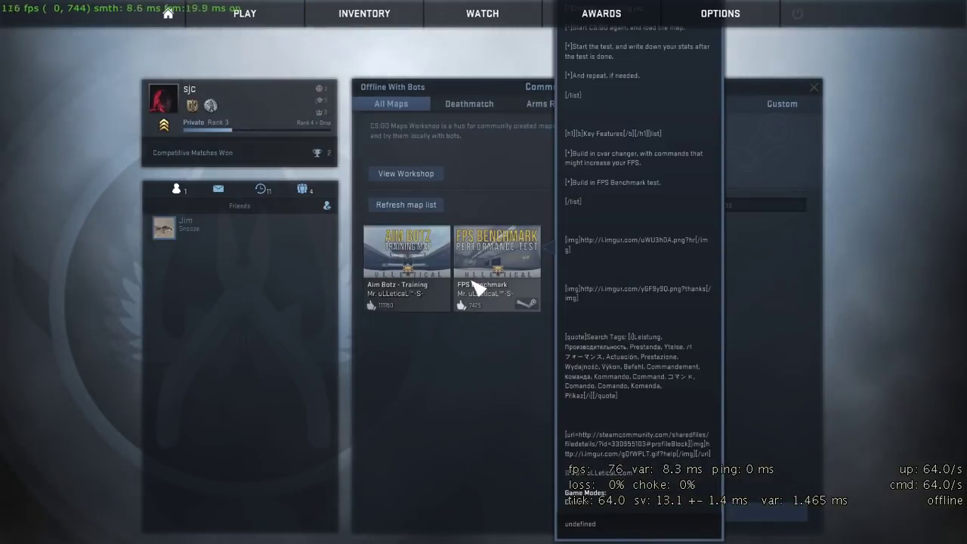
pyautogui.click(476, 288)
pyautogui.click(695, 512)
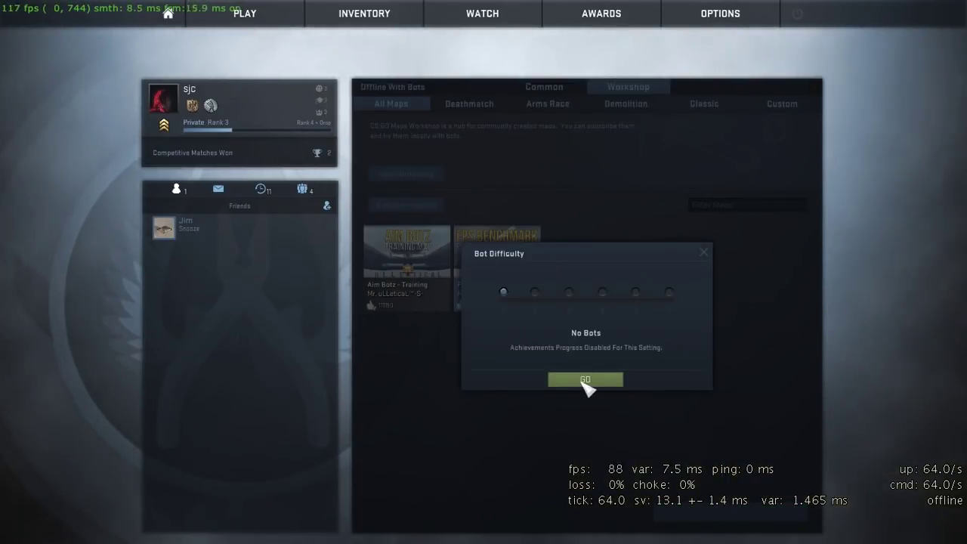
pyautogui.click(583, 381)
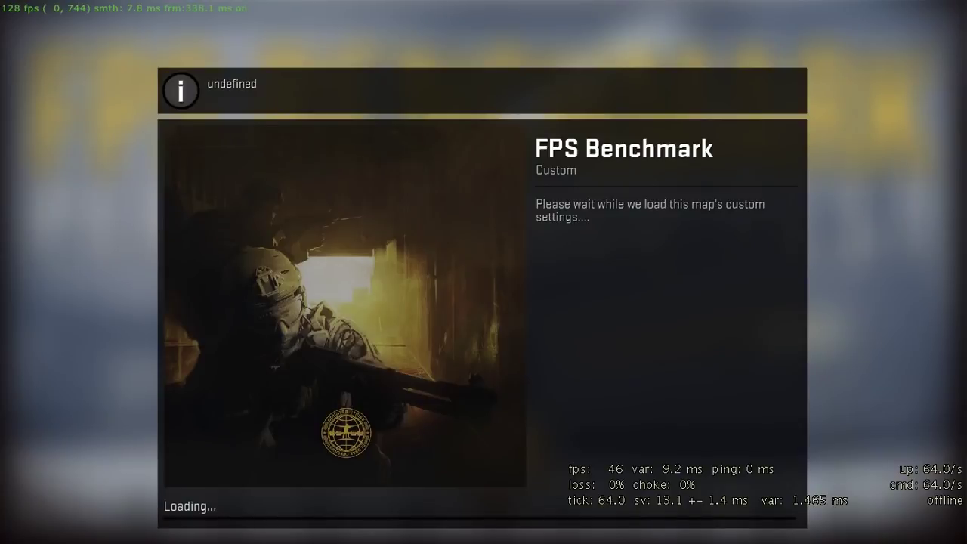